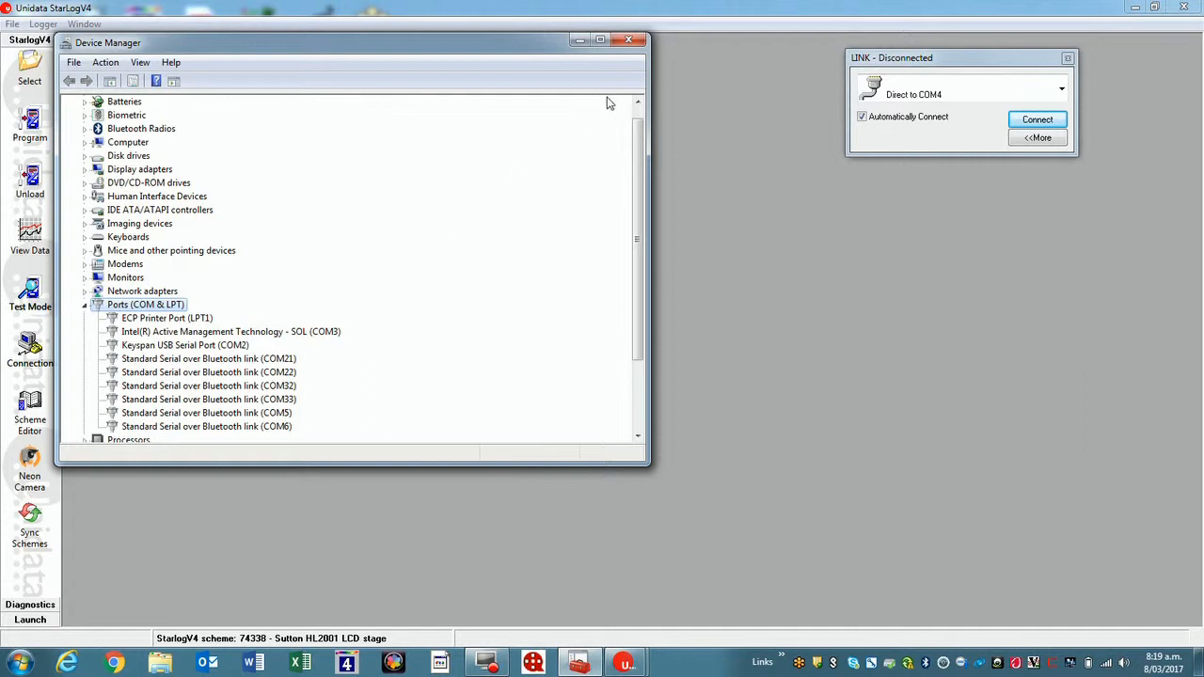
# Minimise Device Manager and connect the link to the logger directly over COM2.
pyautogui.click(582, 42)
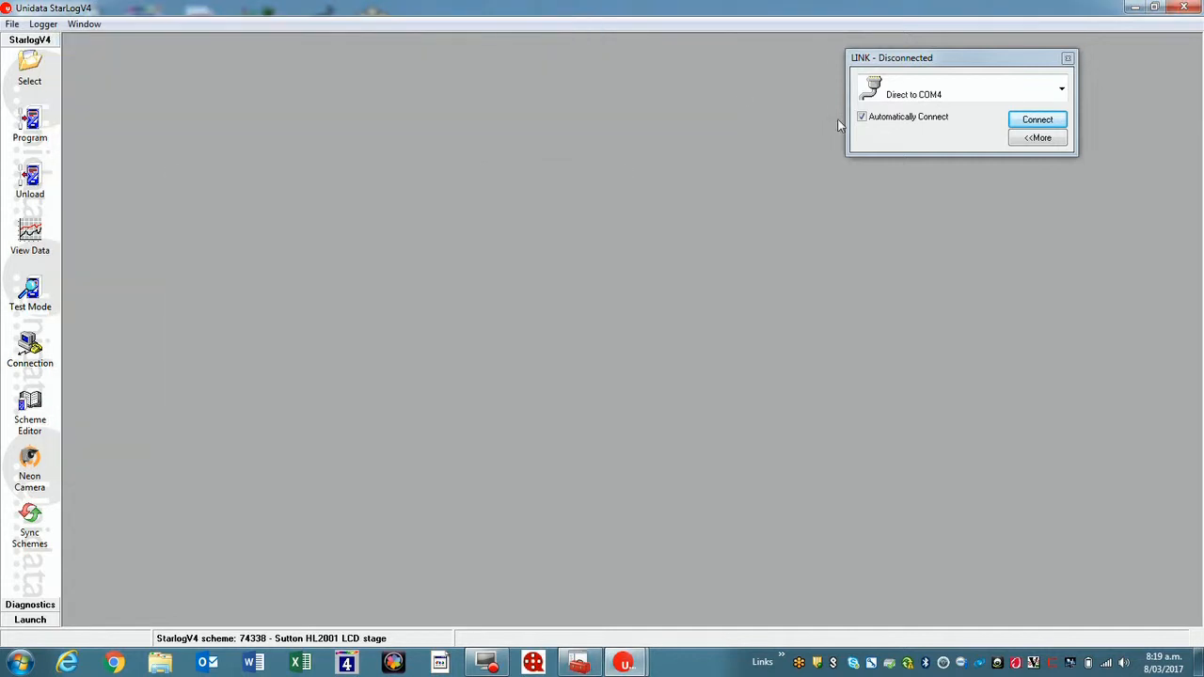
pyautogui.click(1061, 90)
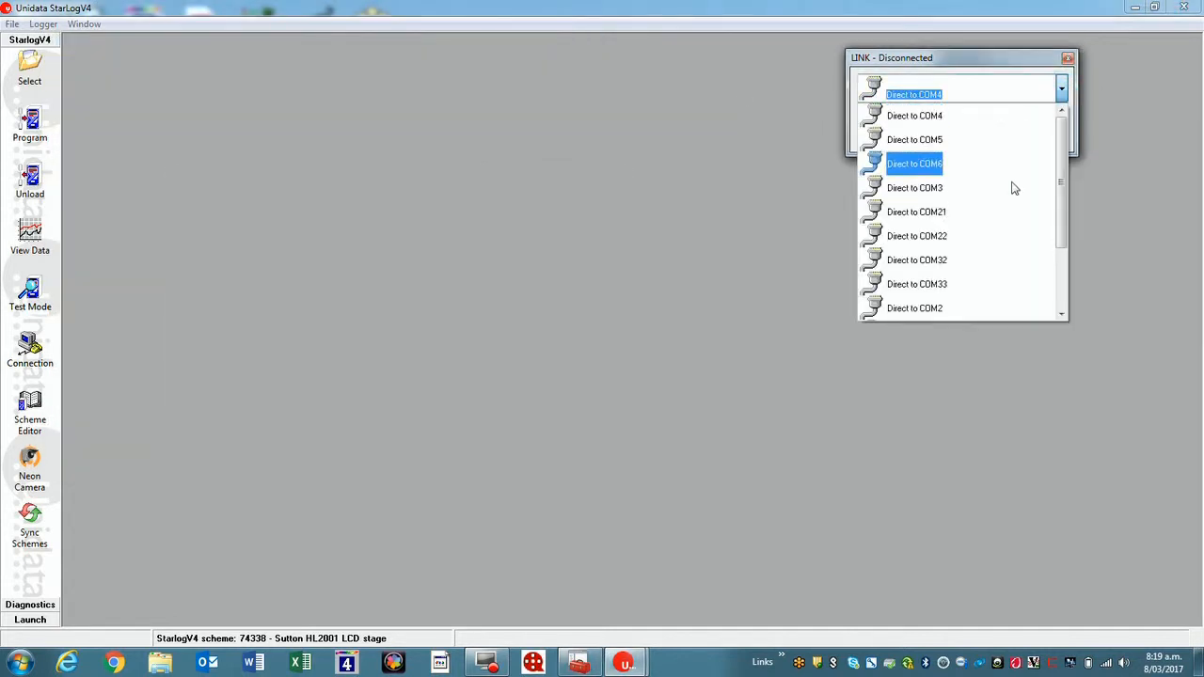
pyautogui.click(974, 308)
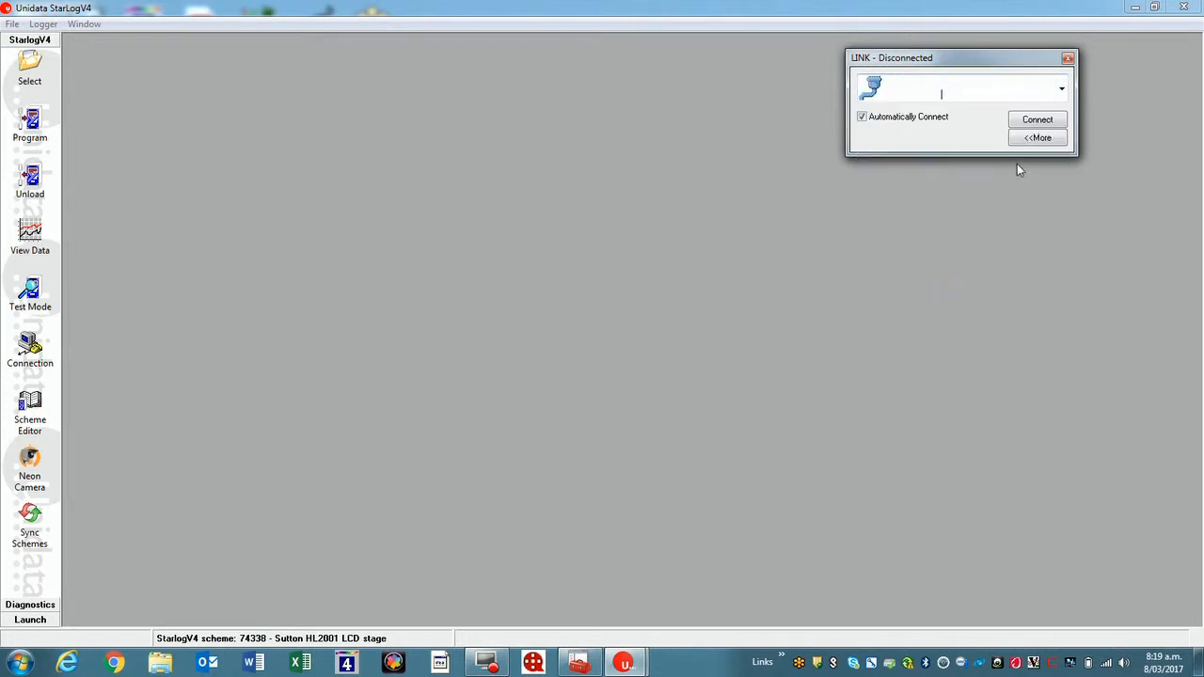
pyautogui.click(1025, 123)
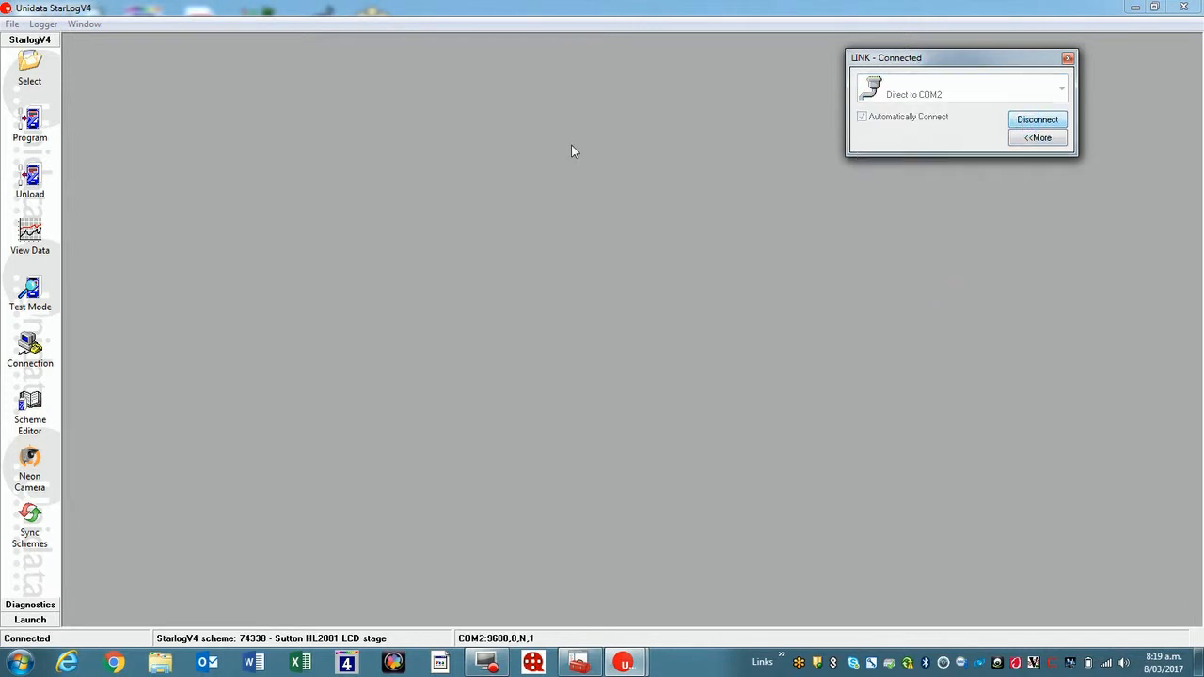
# Program the logger with scheme 74338, accepting the erasure of its stored data, and dismiss the progress report.
pyautogui.click(32, 125)
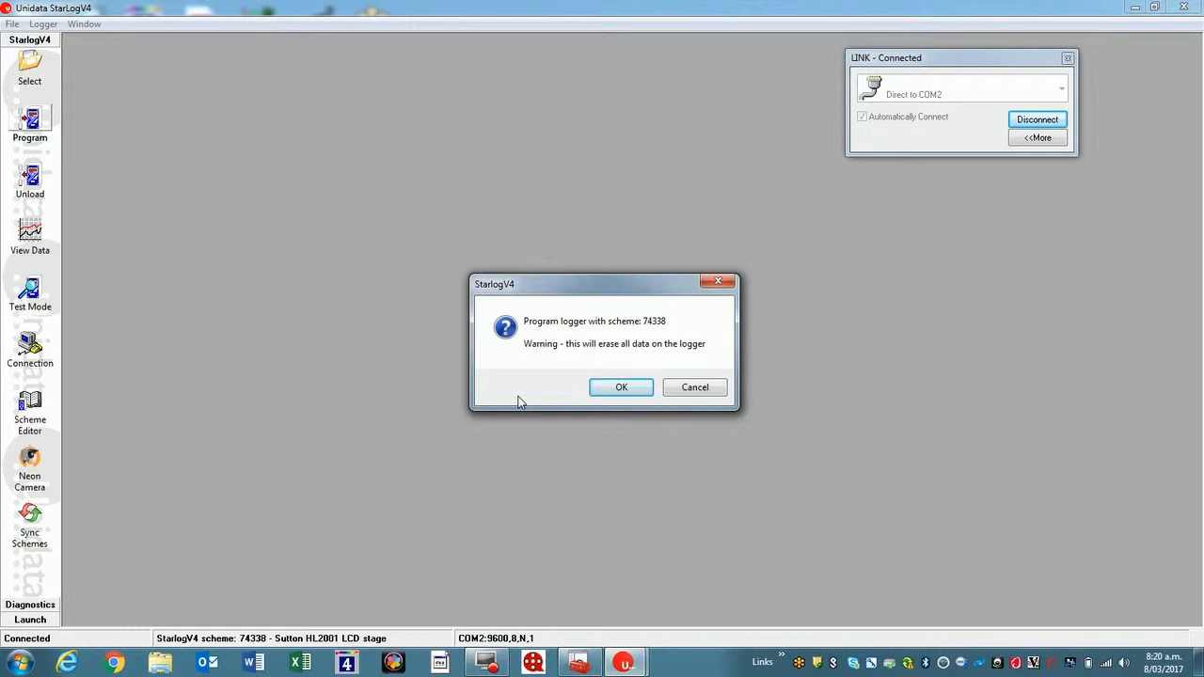
pyautogui.click(622, 389)
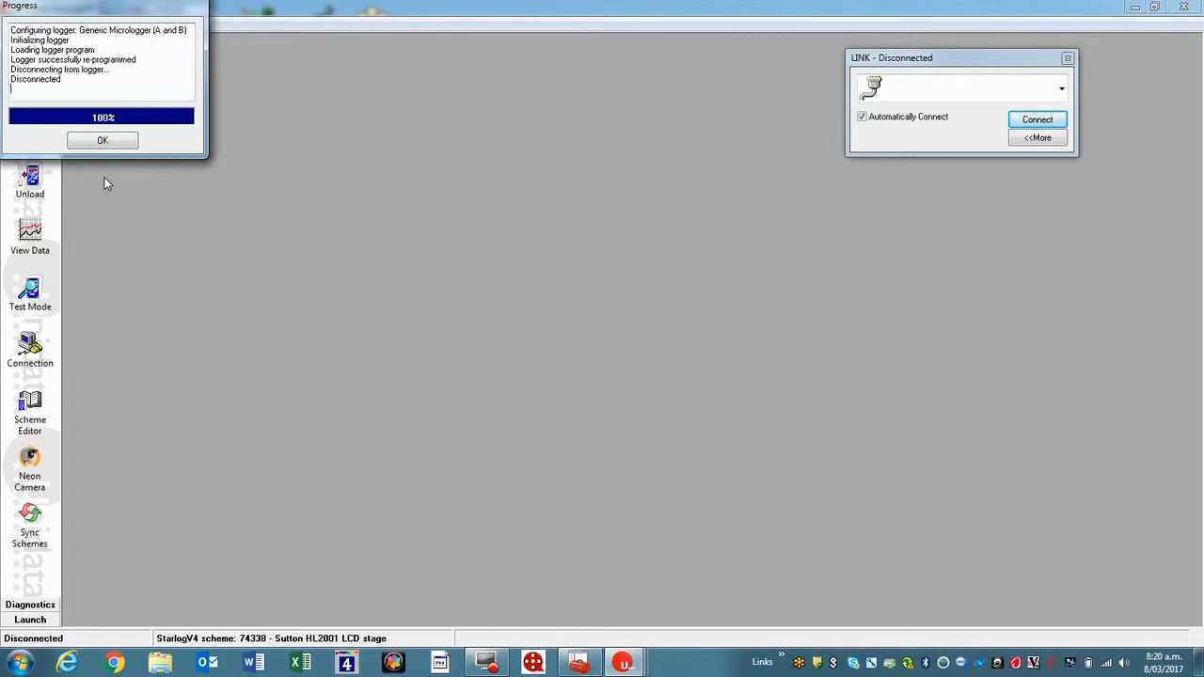
pyautogui.click(102, 140)
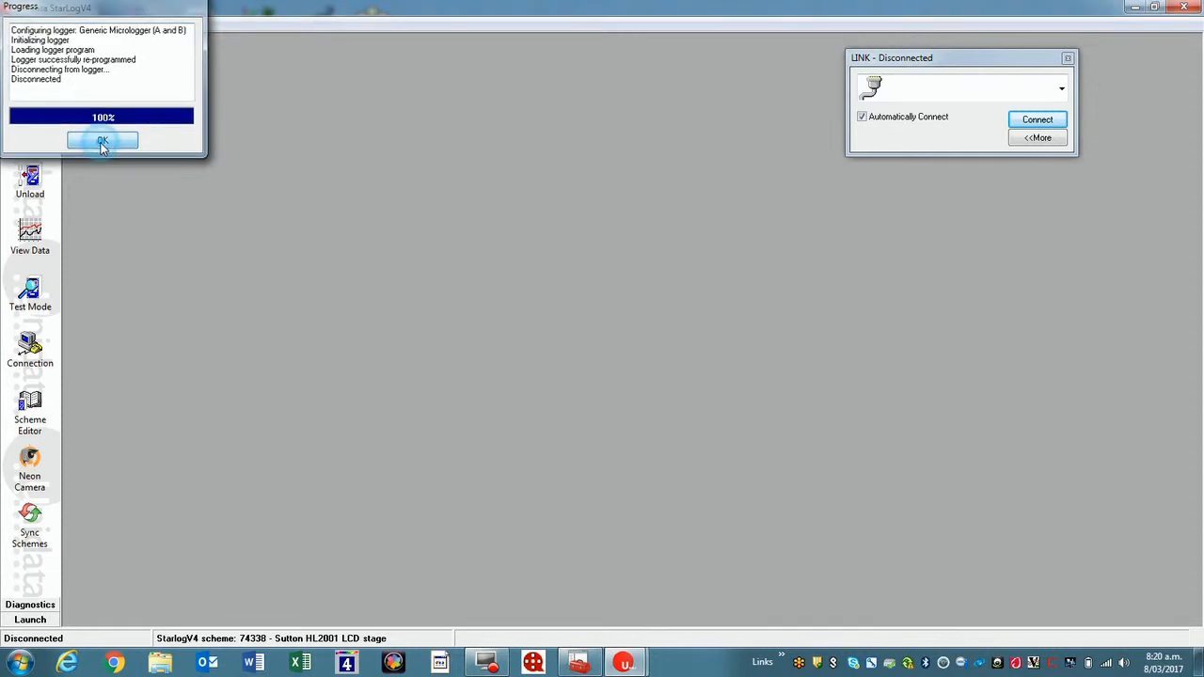
# Enter test mode on the connected logger and set the Stage Offset channel to 1000 mm.
pyautogui.click(30, 292)
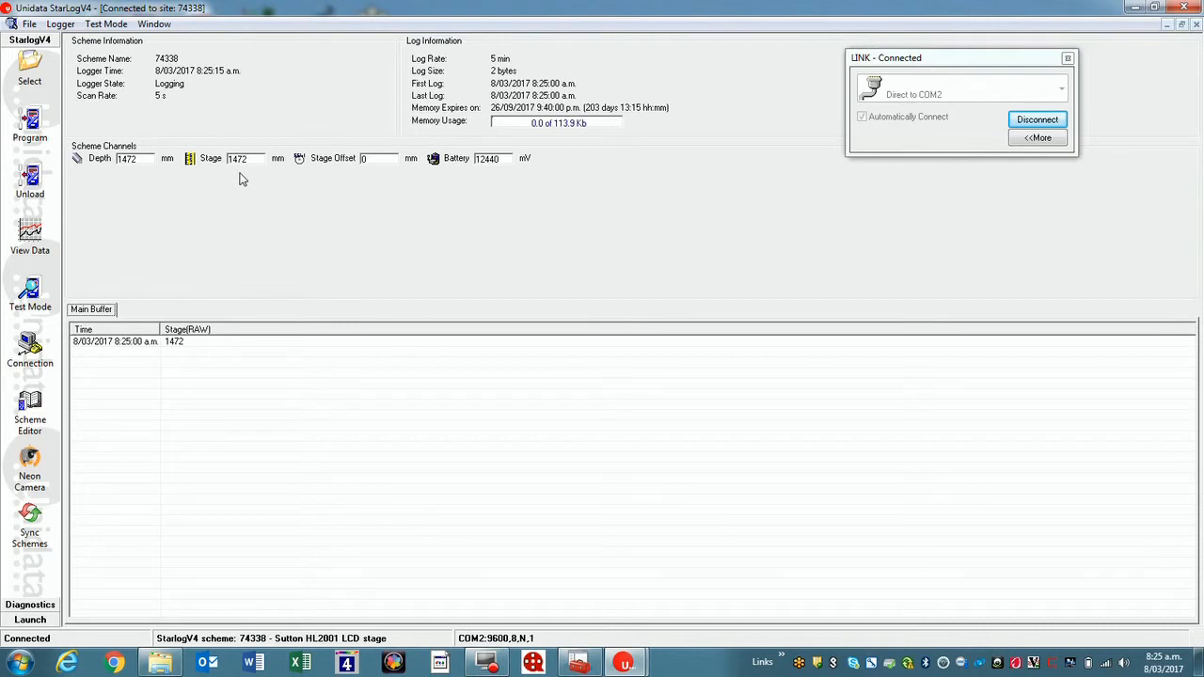
pyautogui.click(373, 158)
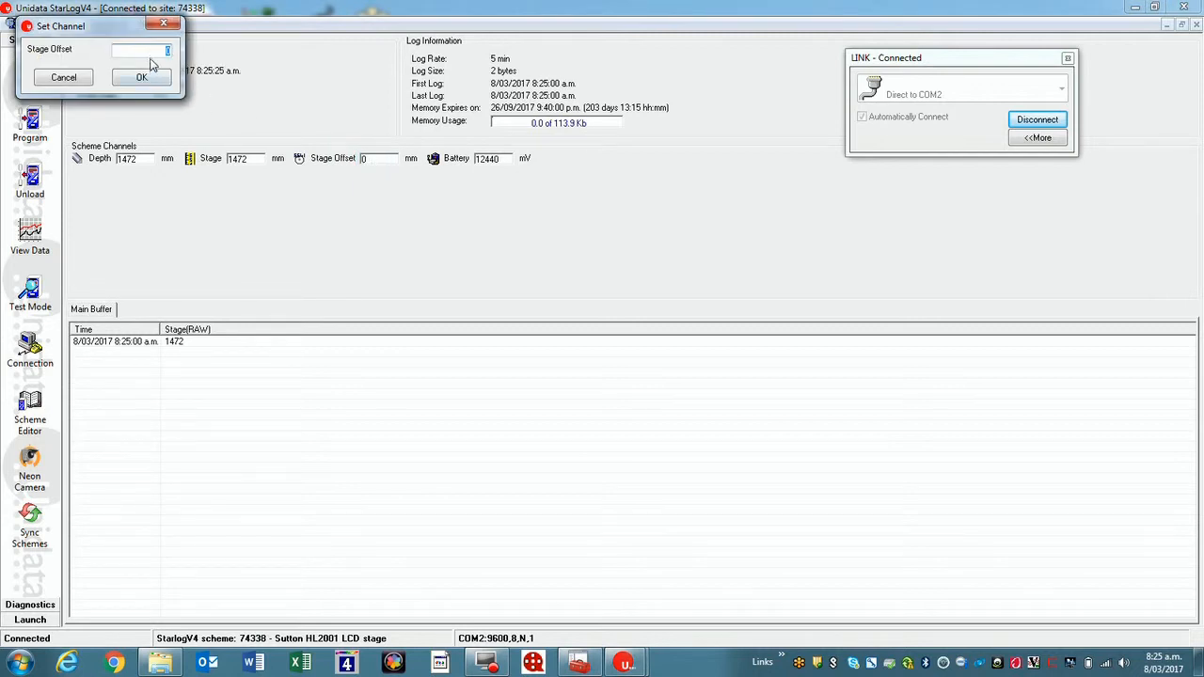
pyautogui.write('1000')
pyautogui.click(129, 83)
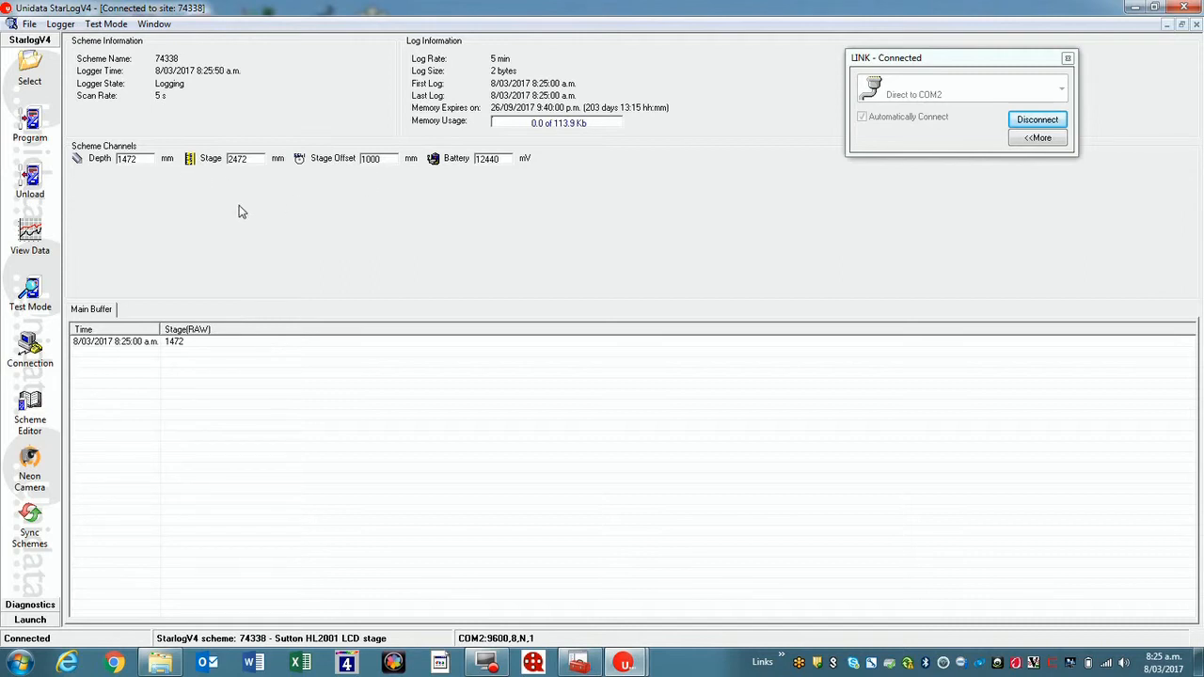
# Set the Stage Offset channel back to 0 mm.
pyautogui.doubleClick(377, 159)
pyautogui.write('0')
pyautogui.press('Return')
# Open scheme 74338's instruments in the Scheme Editor and review the Unidata Encoder #1 settings, including the input channel choices.
pyautogui.click(30, 403)
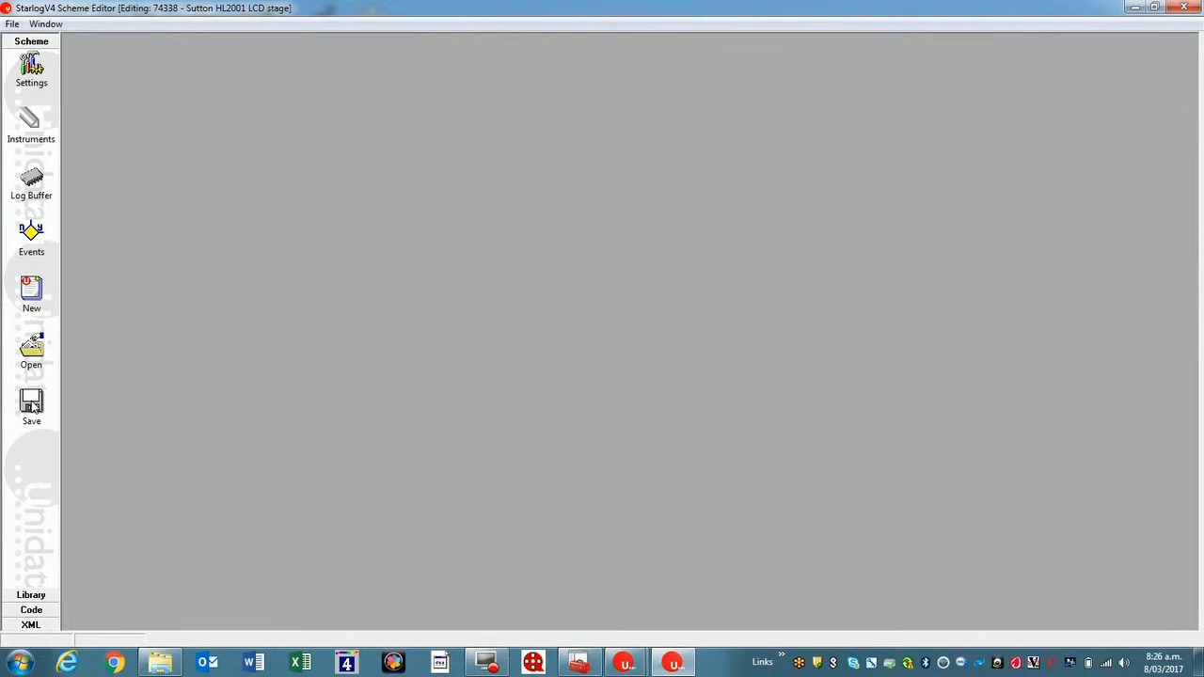
pyautogui.click(26, 127)
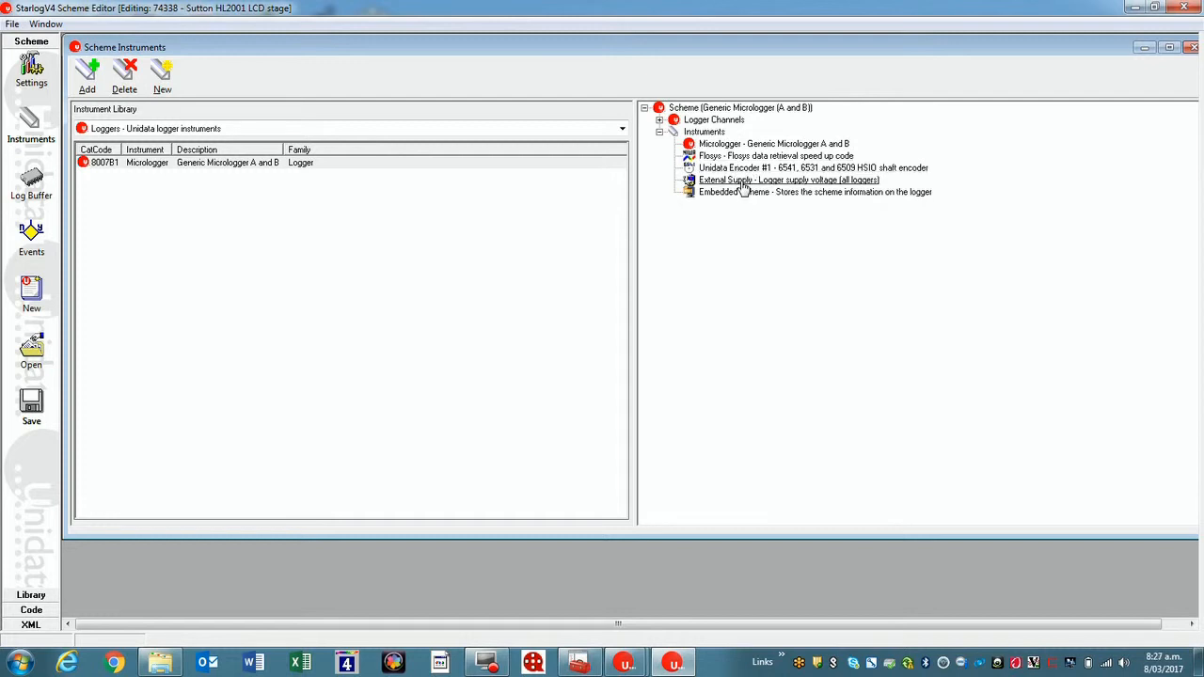
pyautogui.doubleClick(744, 170)
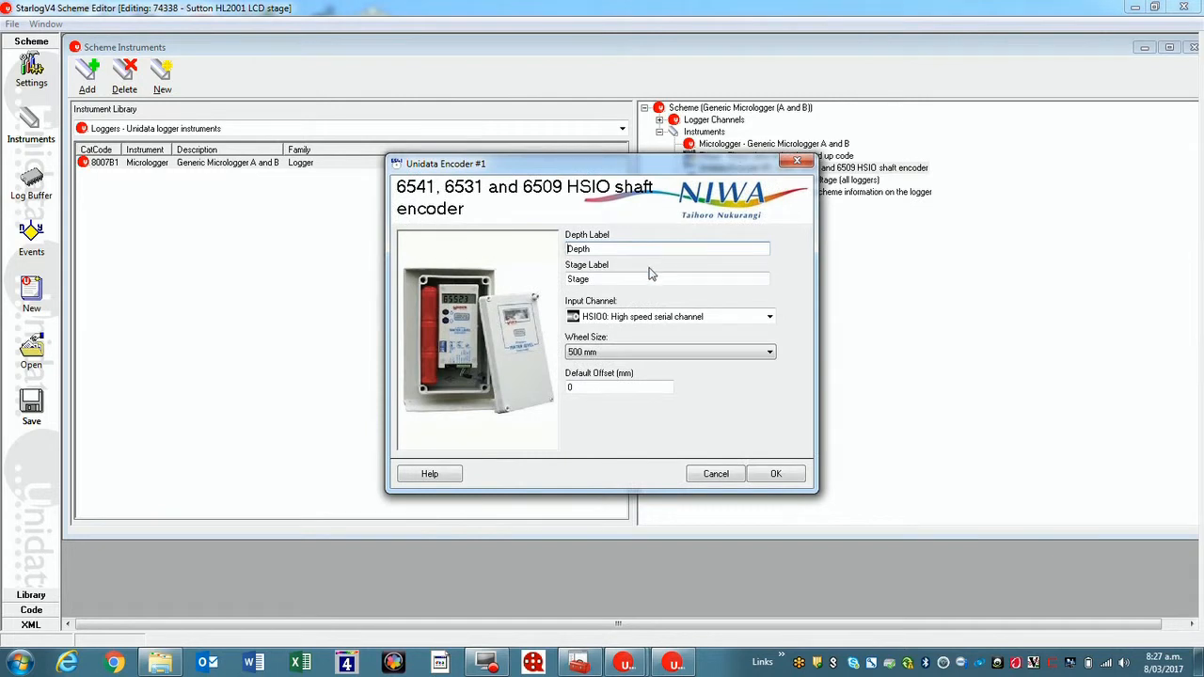
pyautogui.click(770, 317)
pyautogui.click(769, 318)
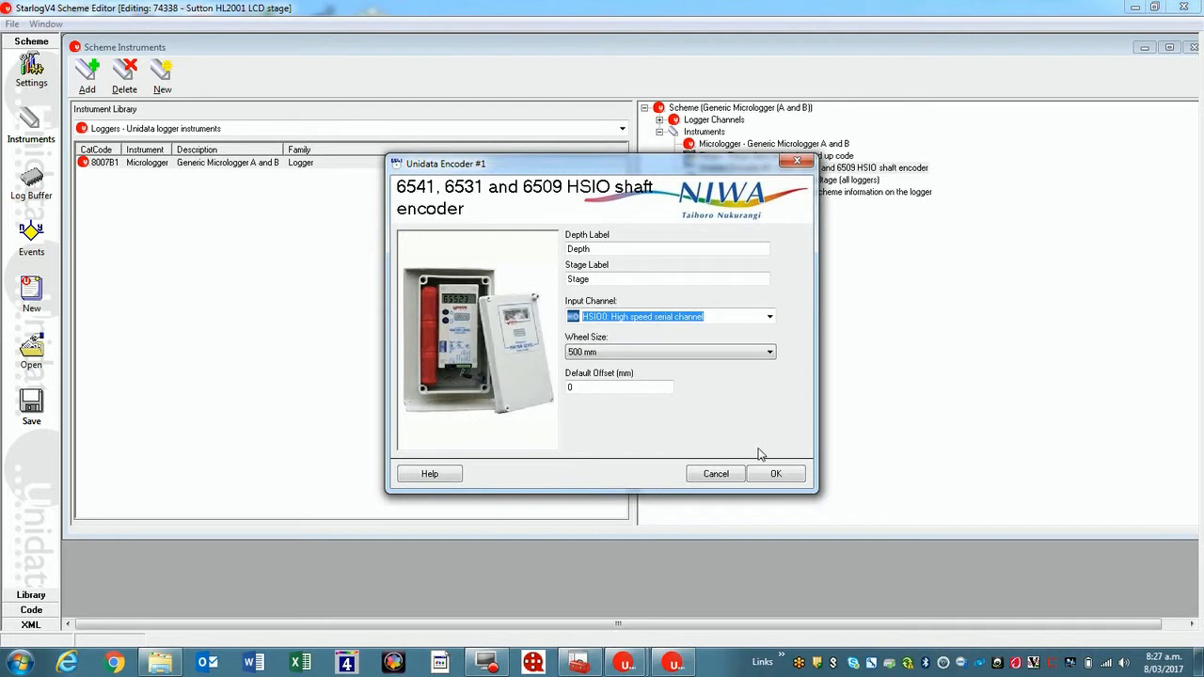
pyautogui.click(777, 475)
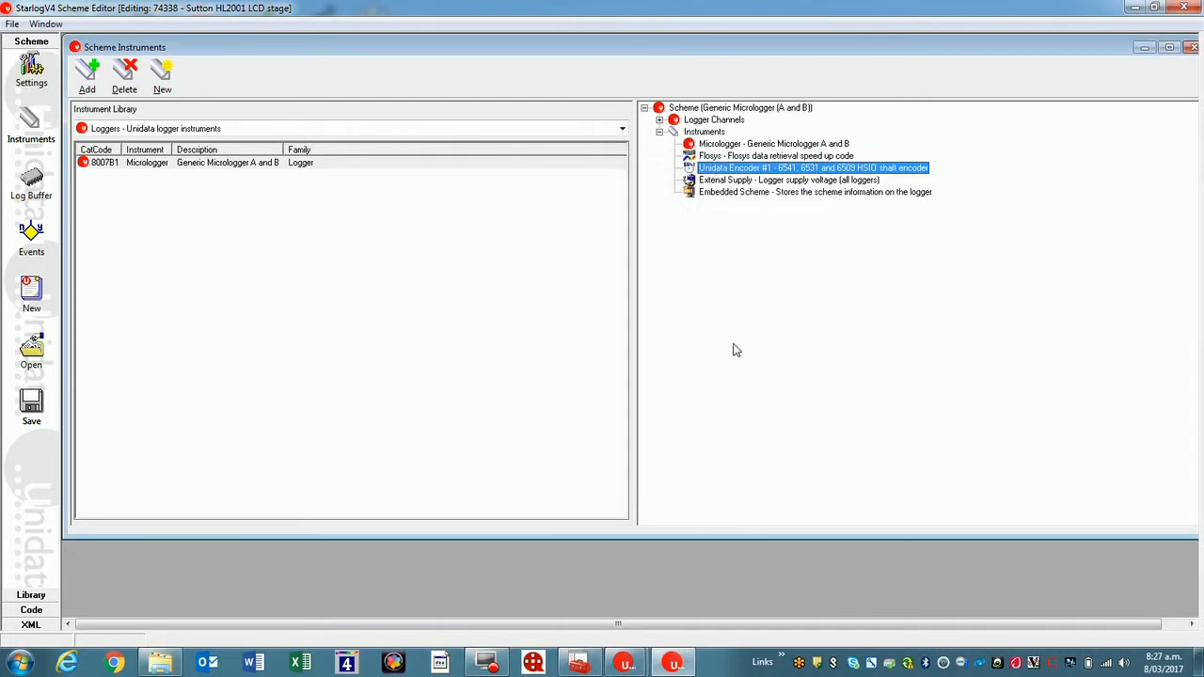
# Review the properties of the external supply and Micrologger instruments in the scheme.
pyautogui.doubleClick(739, 182)
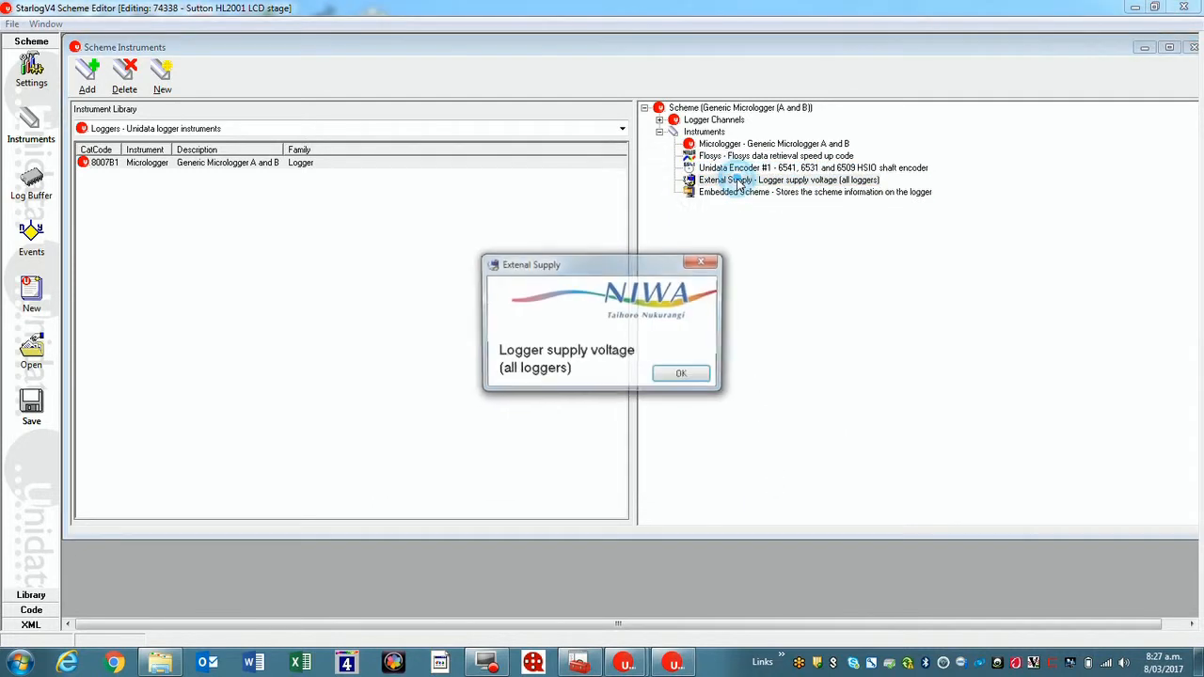
pyautogui.click(674, 378)
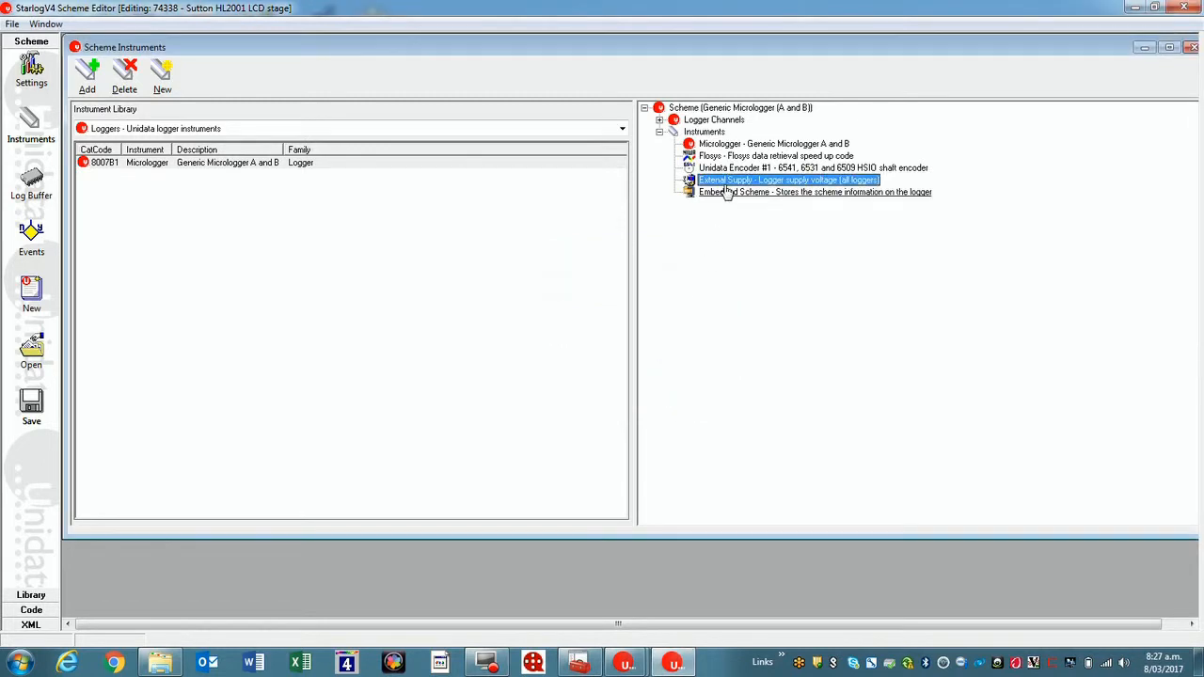
pyautogui.doubleClick(733, 146)
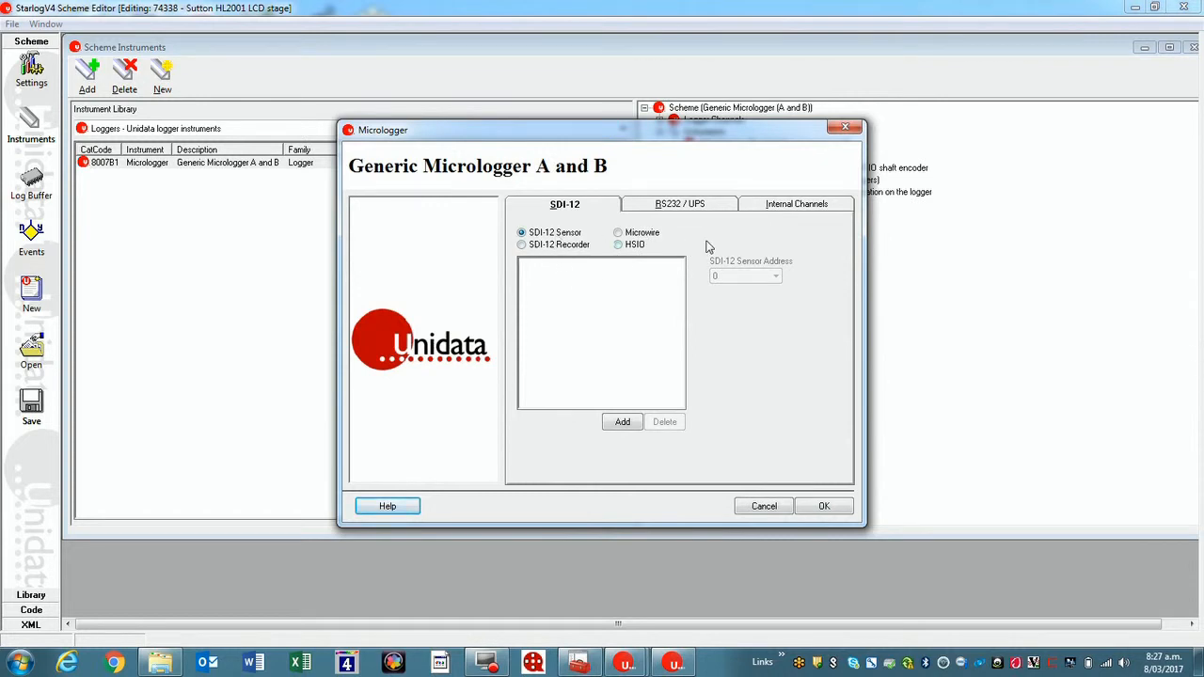
pyautogui.click(818, 508)
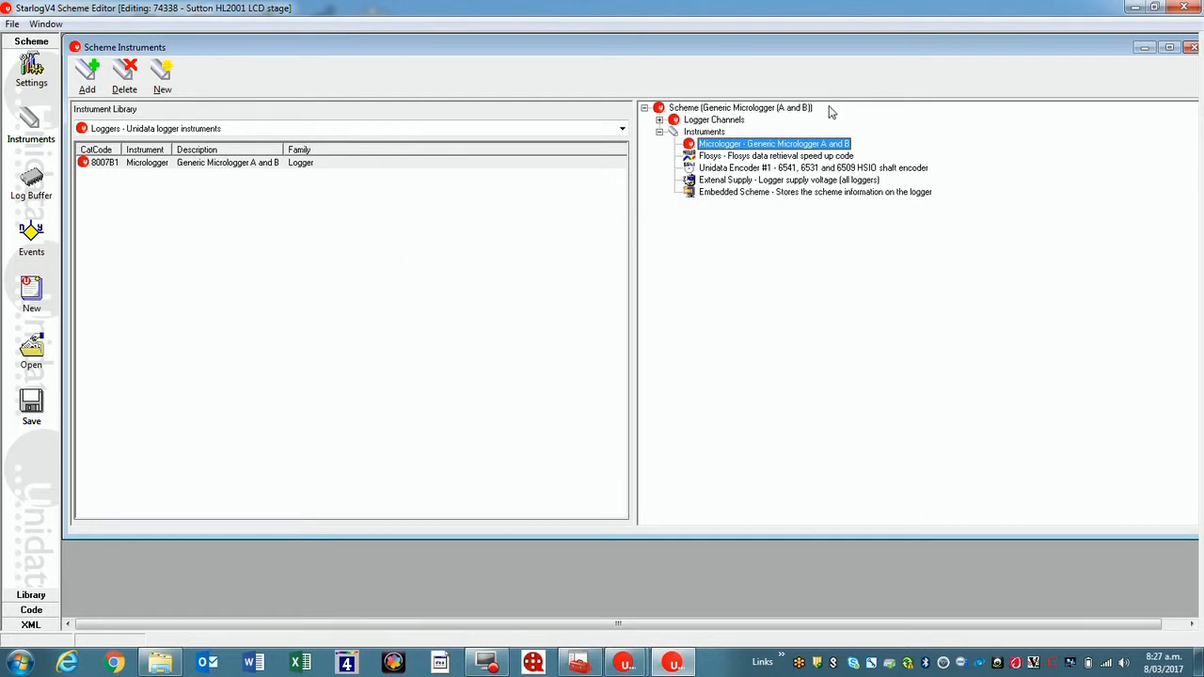
# Set the main log buffer's log interval to 1 min, enable RAW logging of the external supply battery, and close the scheme windows.
pyautogui.click(32, 184)
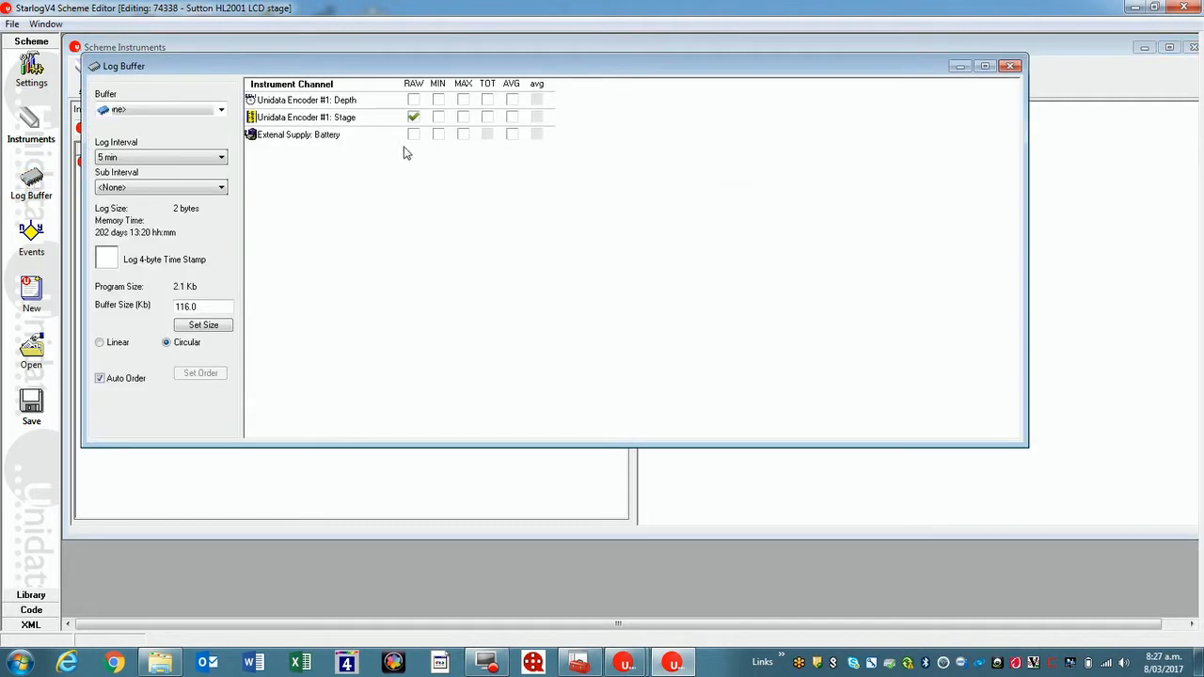
pyautogui.click(125, 160)
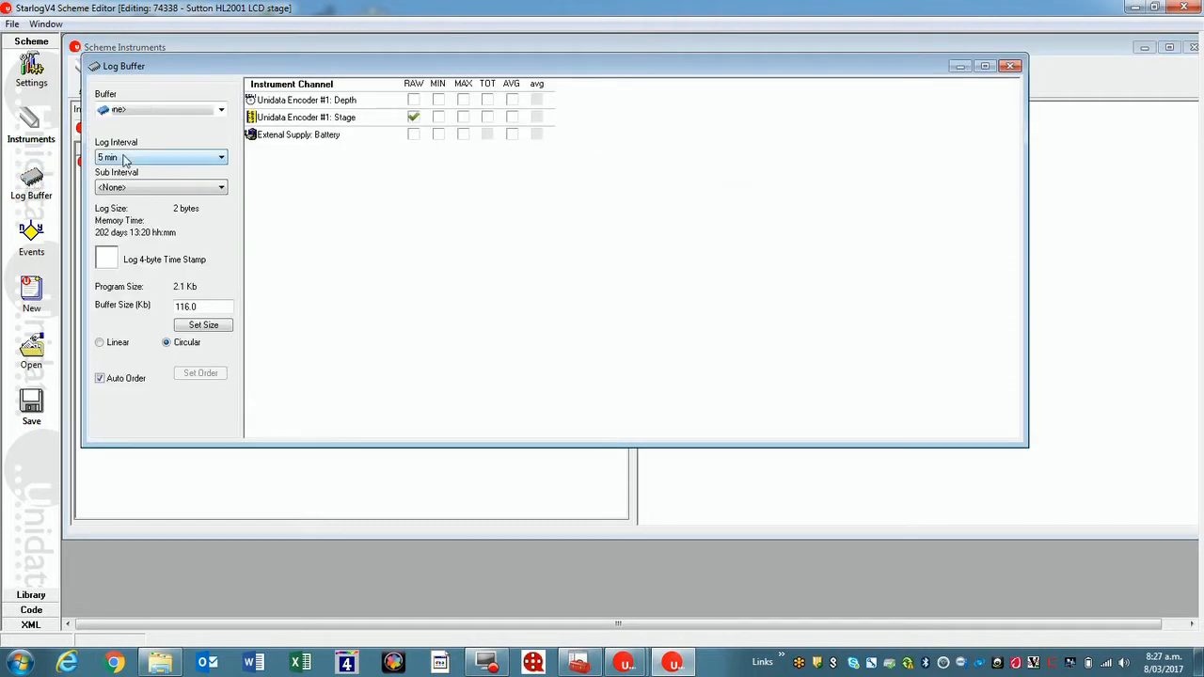
pyautogui.click(223, 159)
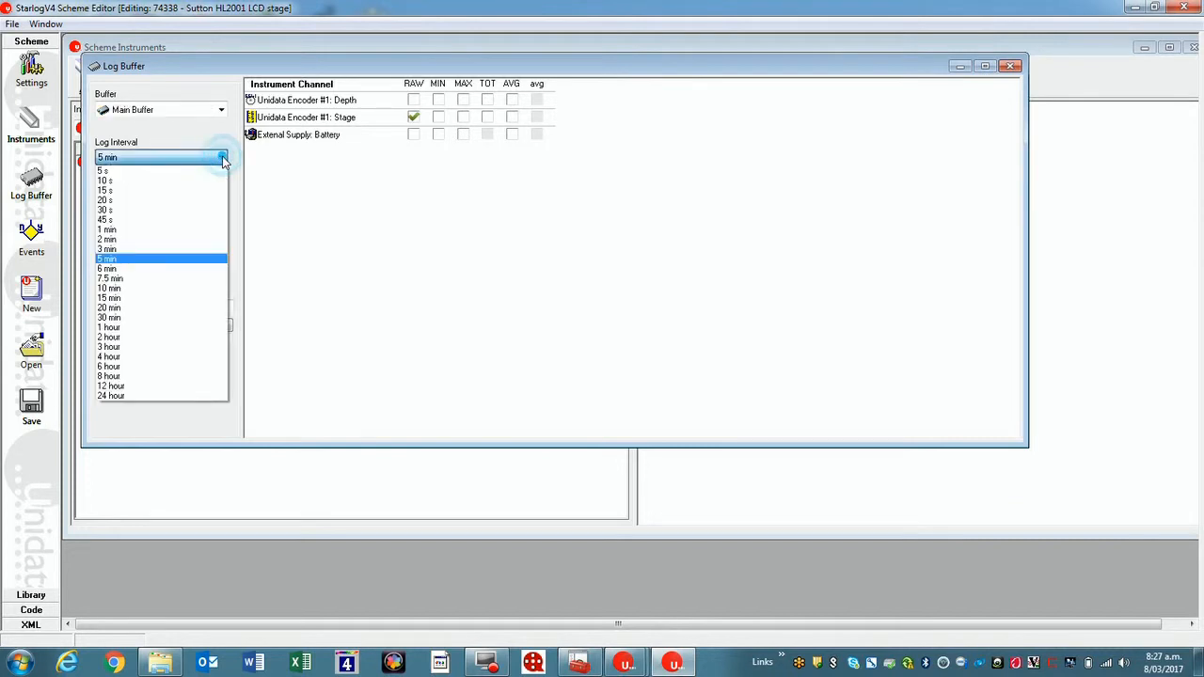
pyautogui.click(134, 232)
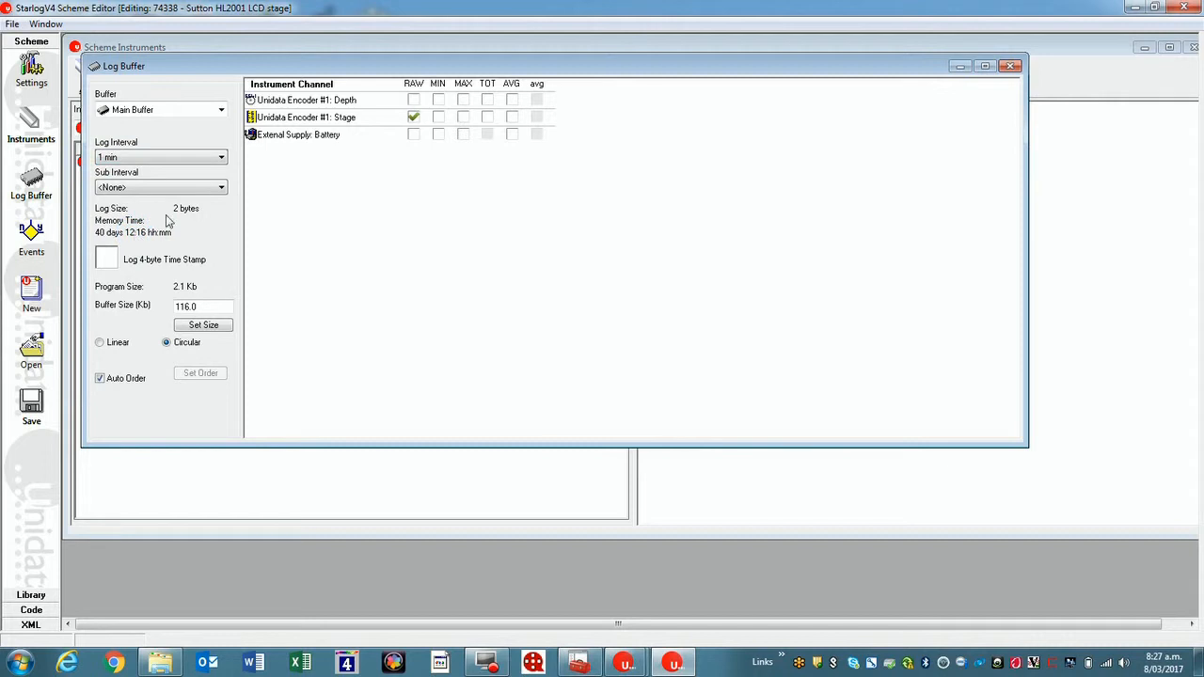
pyautogui.click(413, 135)
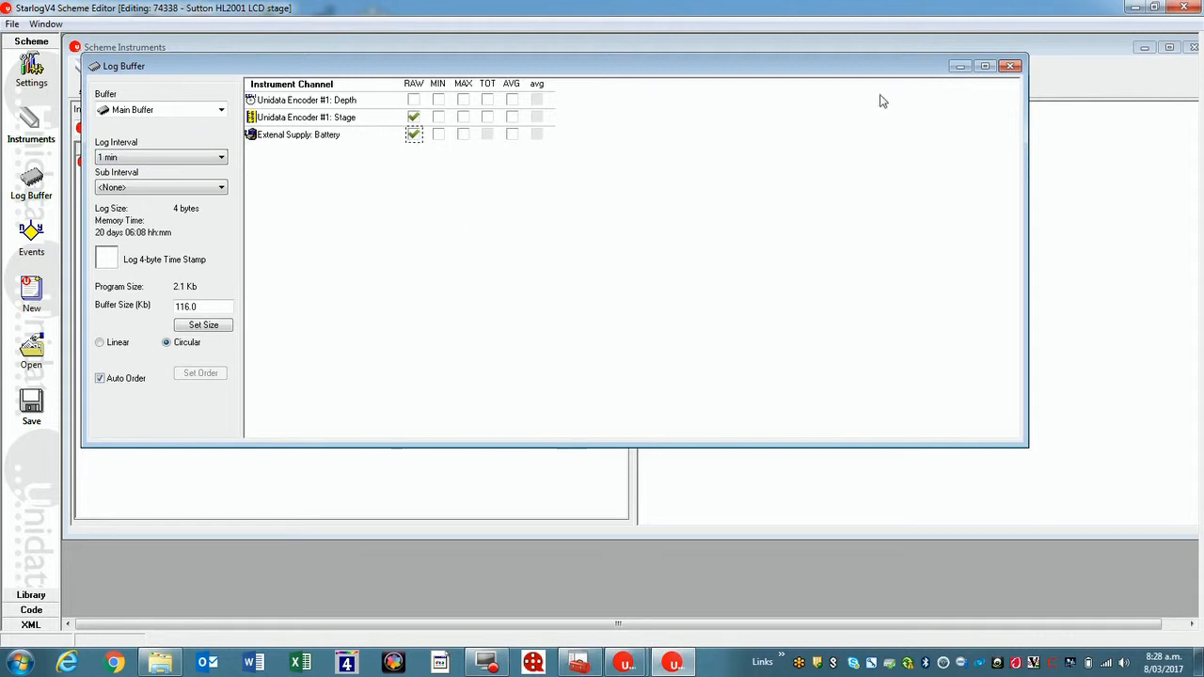
pyautogui.click(1011, 67)
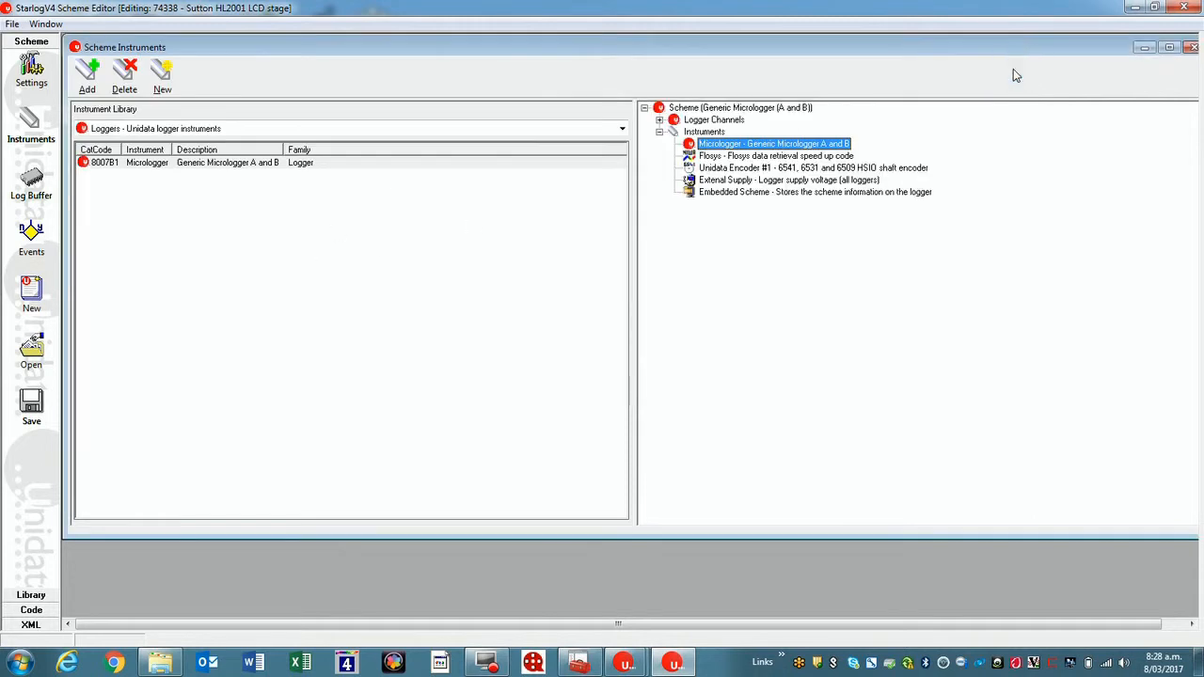
pyautogui.click(1190, 48)
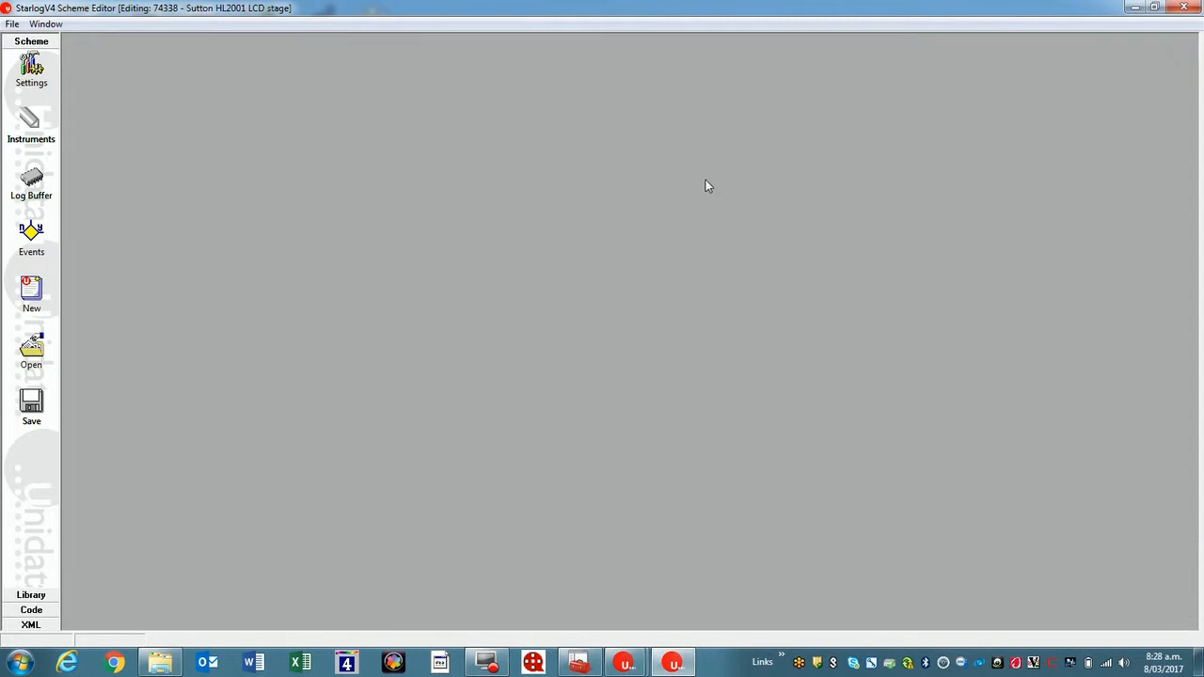
# Save and compile the edited scheme, dismiss the compiler window, and close the Scheme Editor.
pyautogui.click(31, 403)
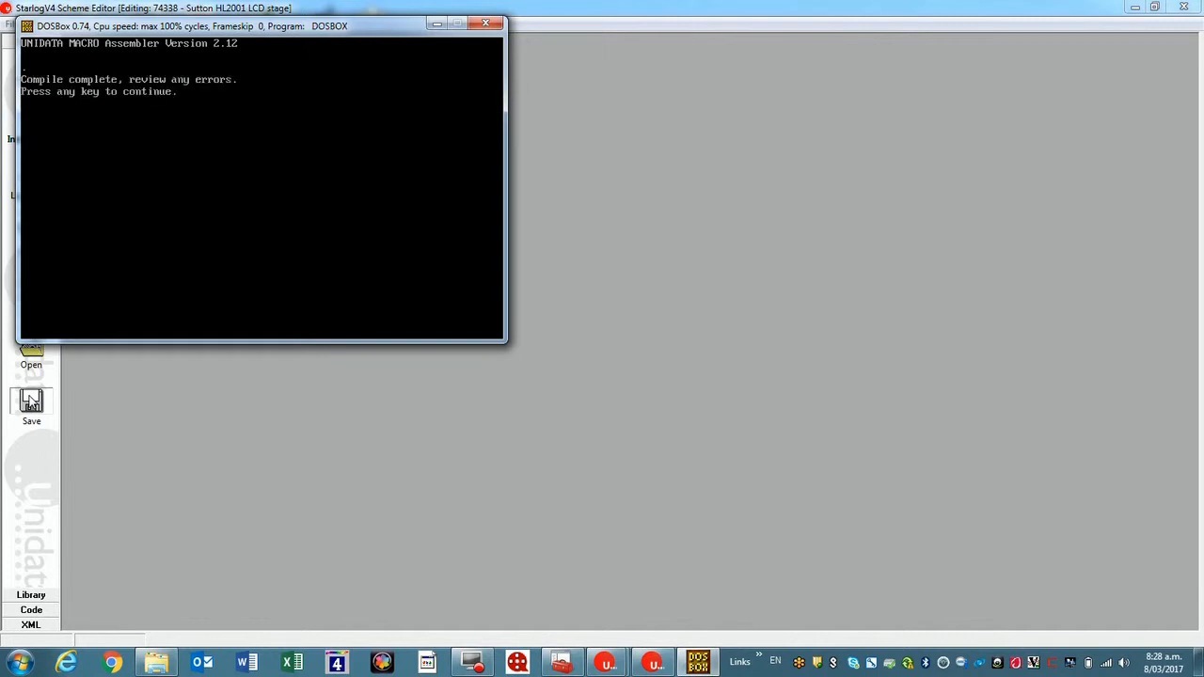
pyautogui.press('Return')
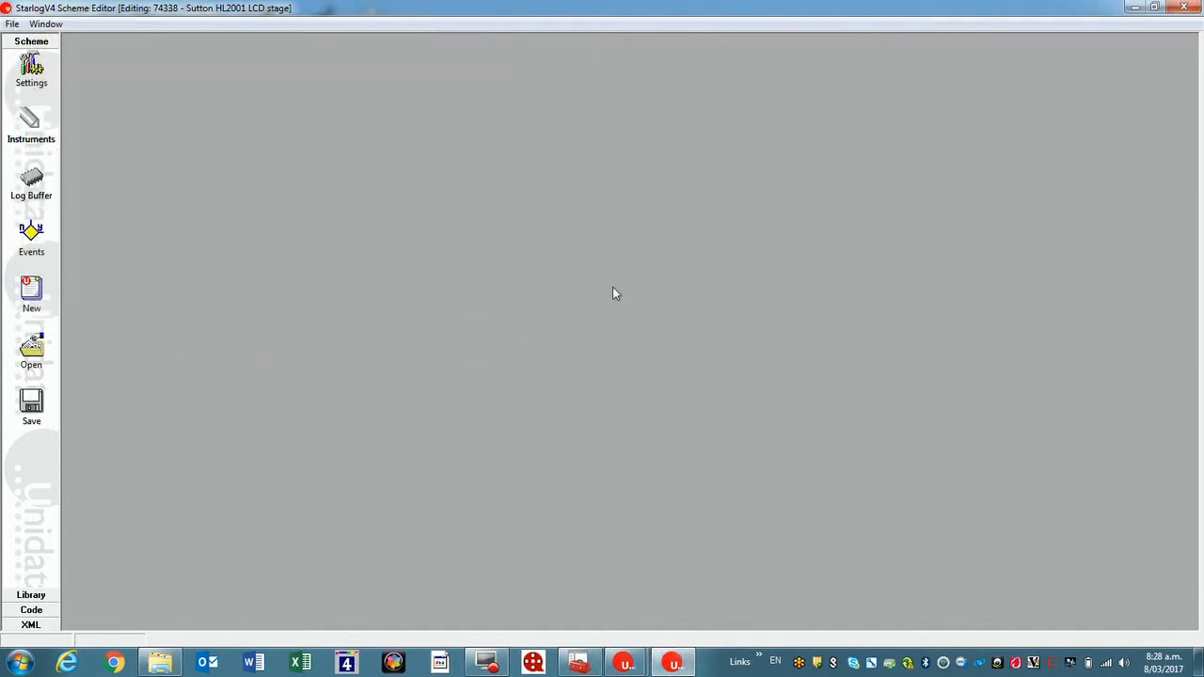
pyautogui.click(1183, 7)
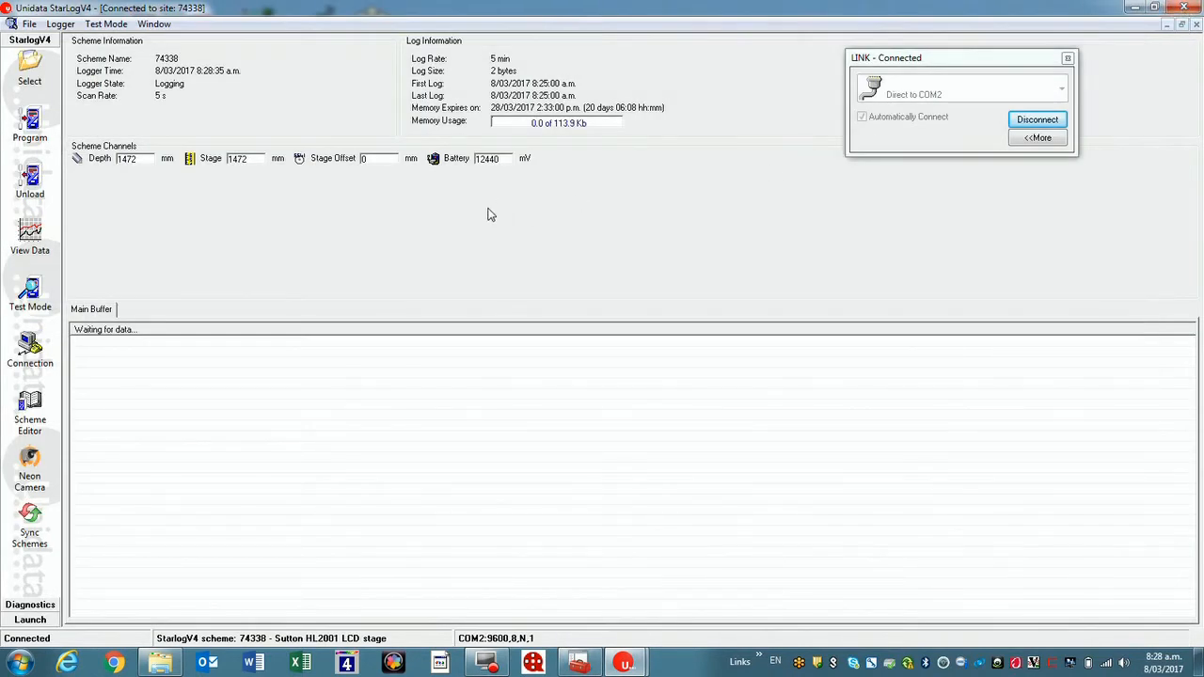
# Reprogram the logger with the updated scheme 74338, accepting the data erasure, and dismiss the progress report.
pyautogui.click(31, 122)
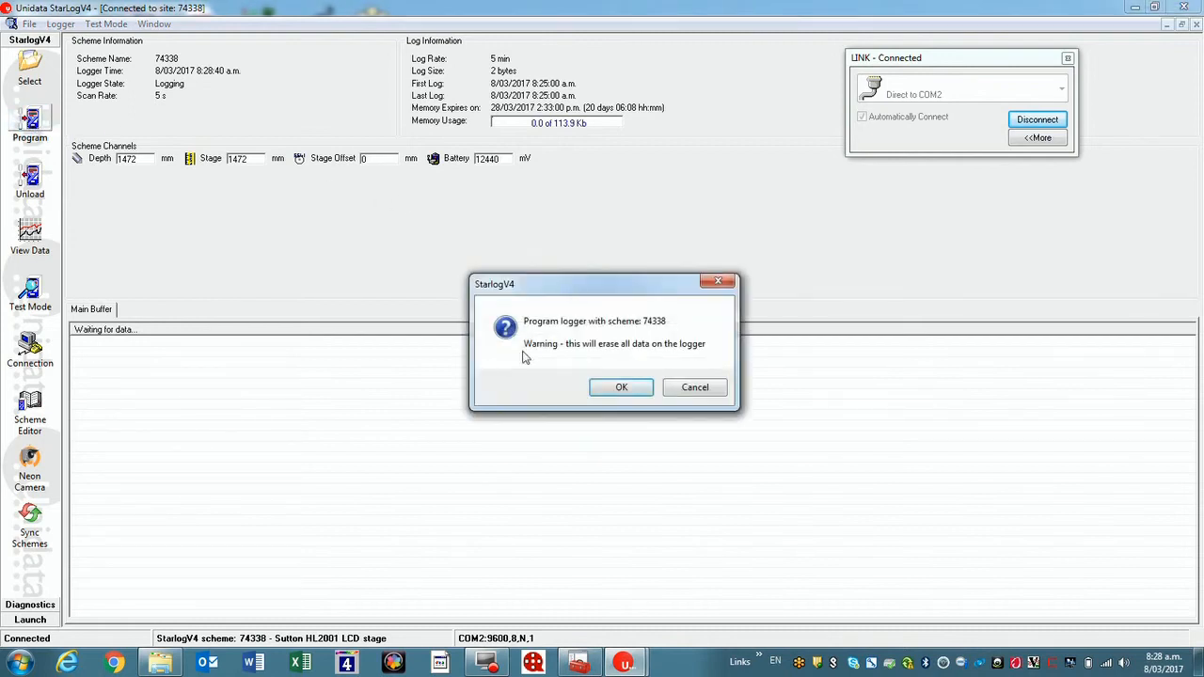
pyautogui.click(621, 387)
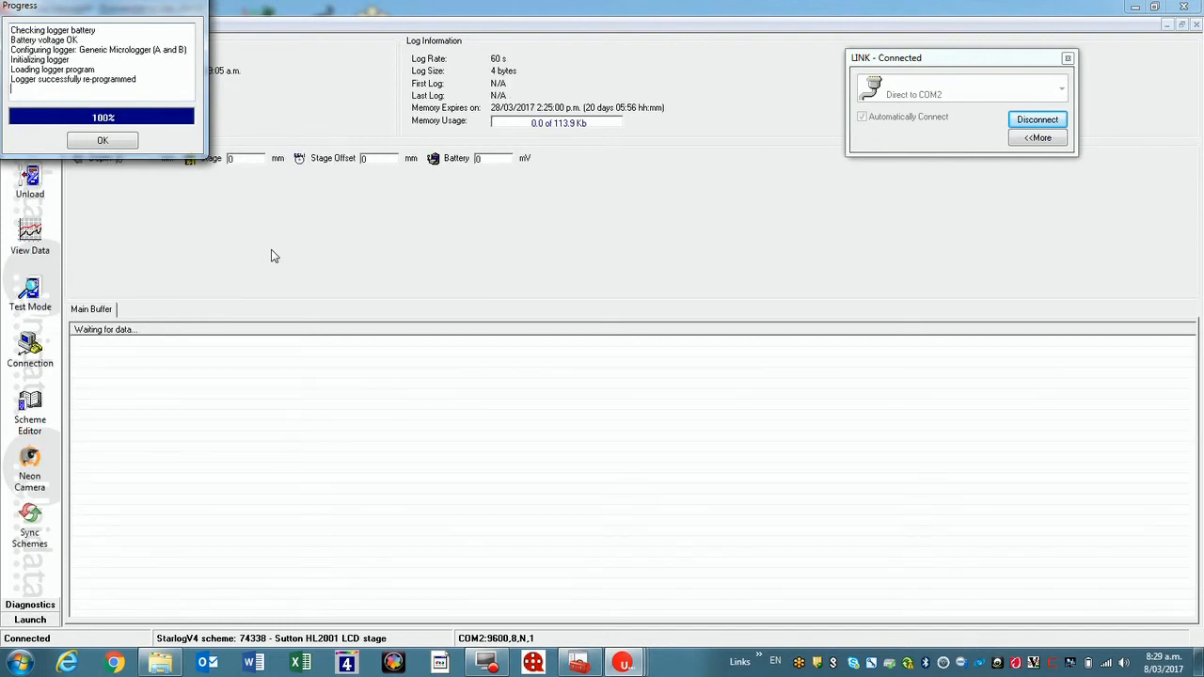
pyautogui.click(103, 140)
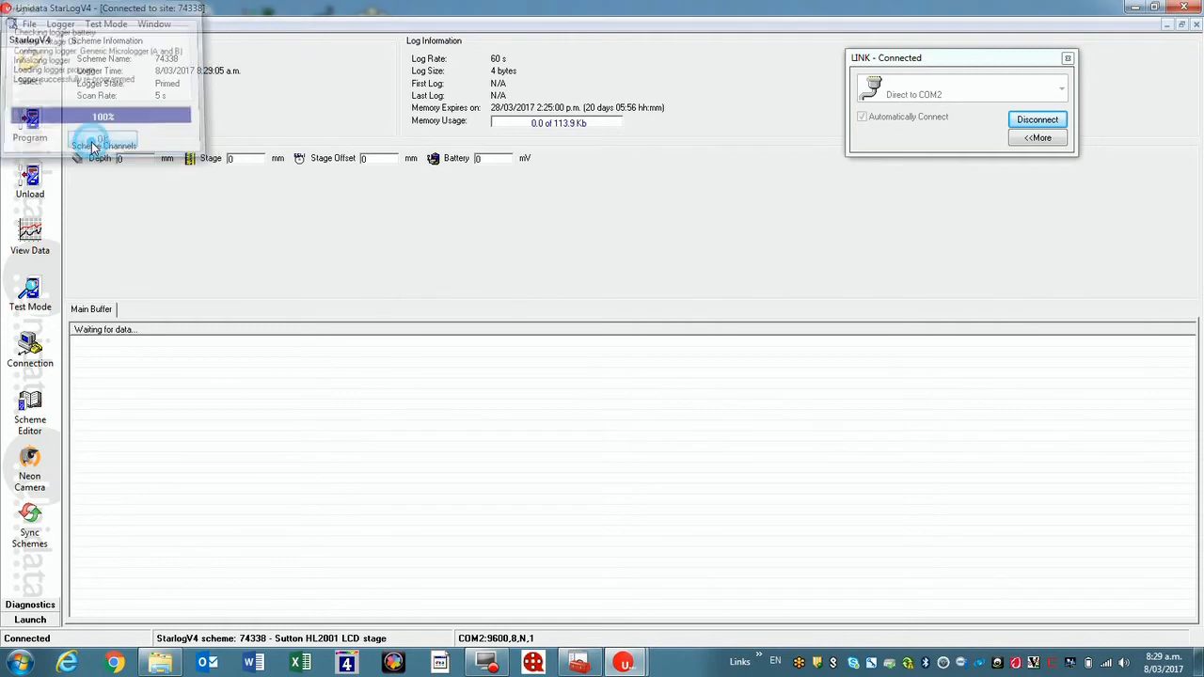